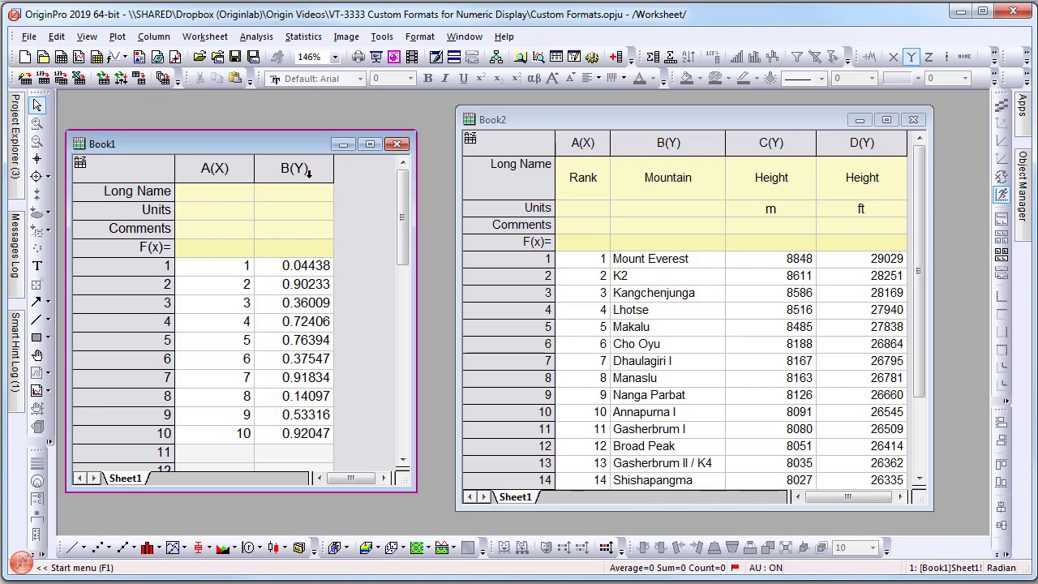
Give Book1's column B the custom display #.00% so values read like 4.44% and 90.23%
{"action": "double_click", "coordinate": [308, 172]}
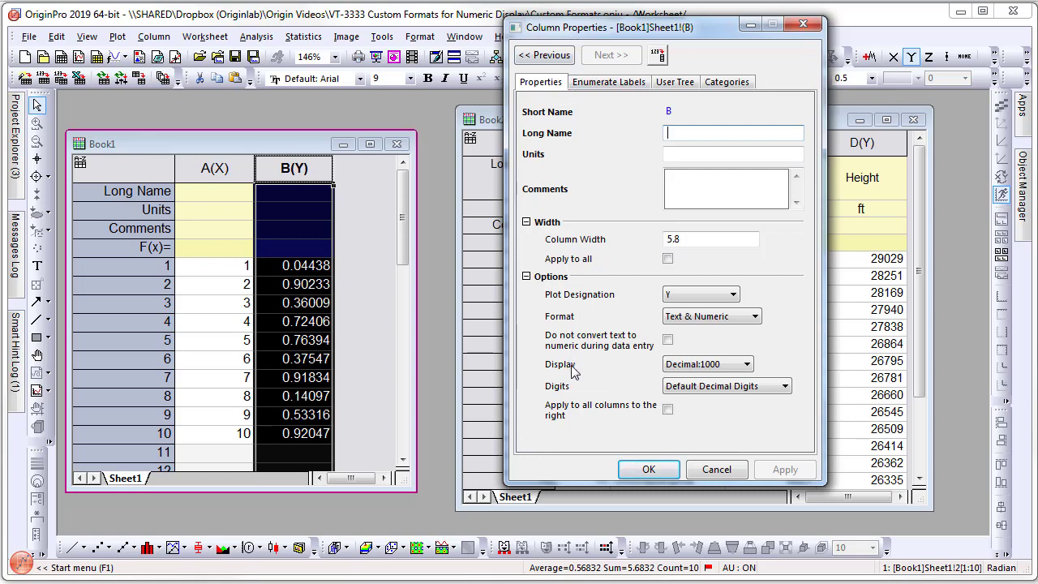
{"action": "left_click", "coordinate": [693, 369]}
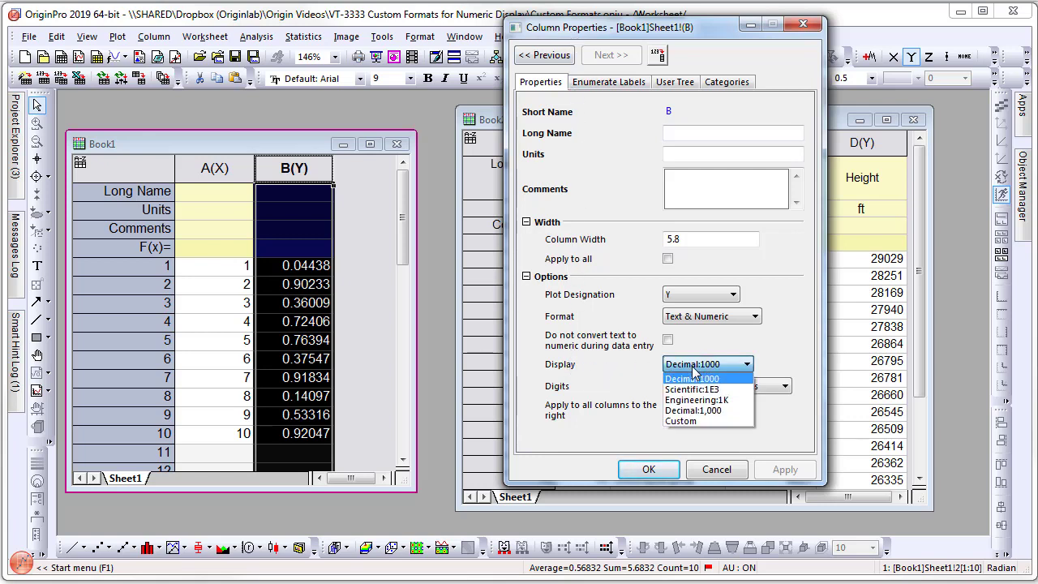
{"action": "left_click", "coordinate": [685, 421]}
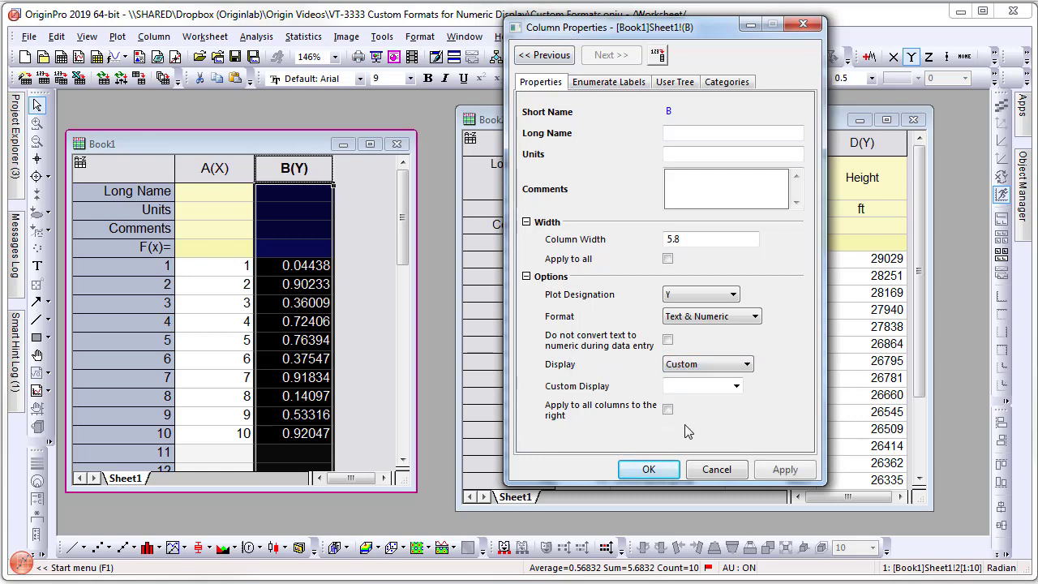
{"action": "left_click", "coordinate": [736, 388]}
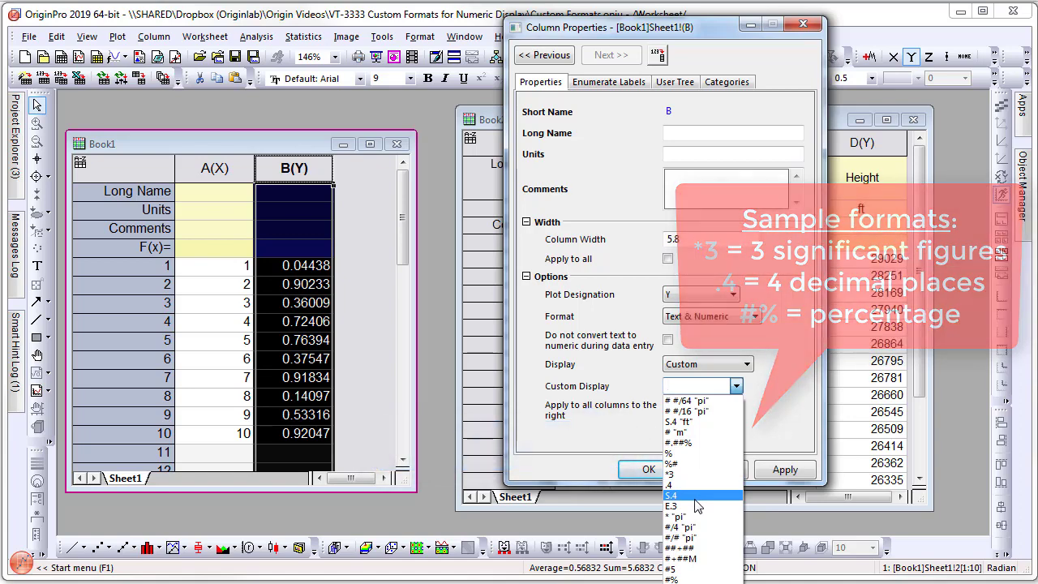
{"action": "left_click", "coordinate": [672, 579]}
{"action": "left_click", "coordinate": [783, 470]}
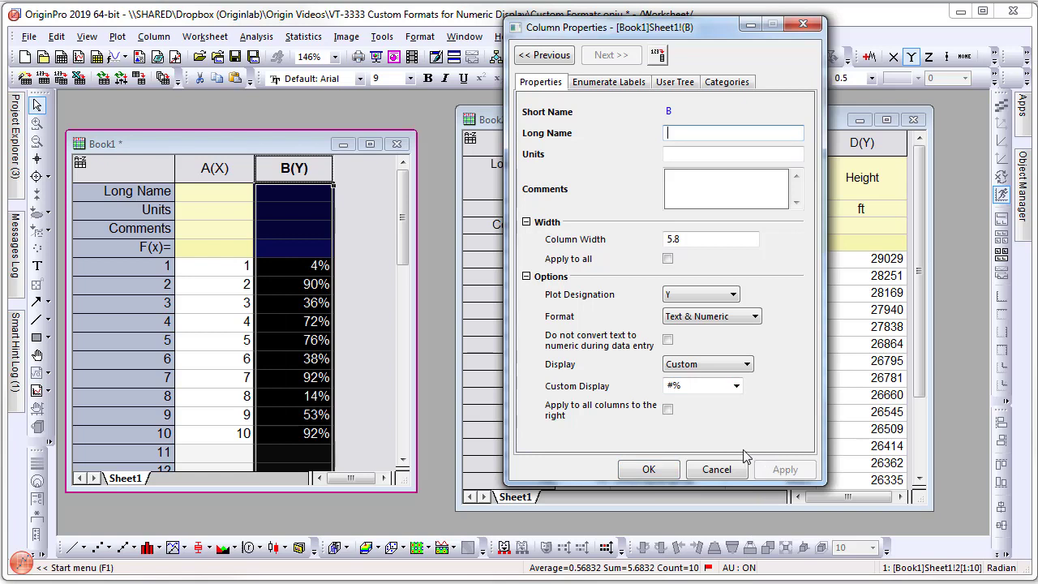
{"action": "left_click", "coordinate": [673, 384]}
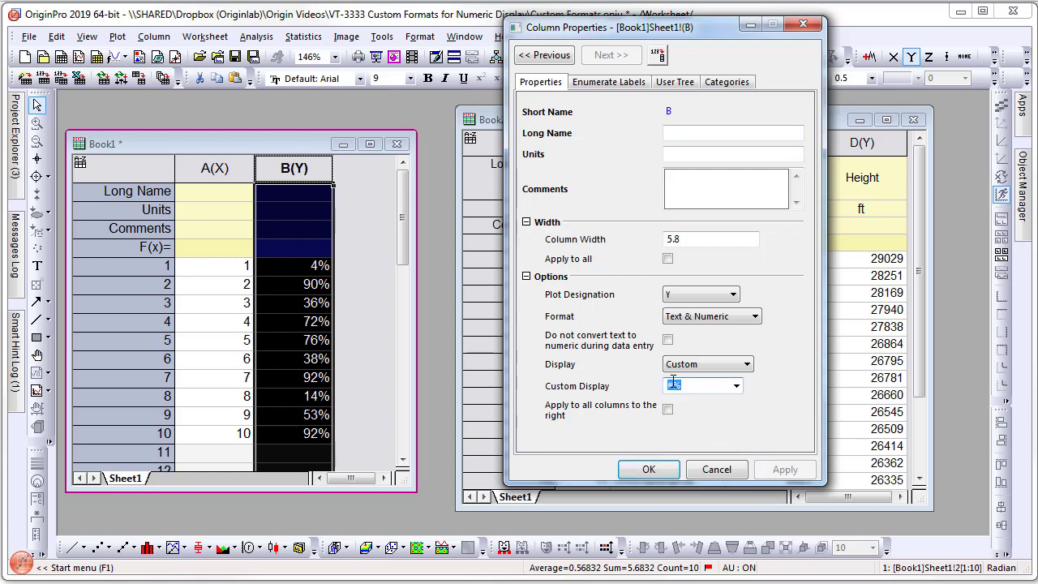
{"action": "type", "text": ".00"}
{"action": "left_click", "coordinate": [784, 470]}
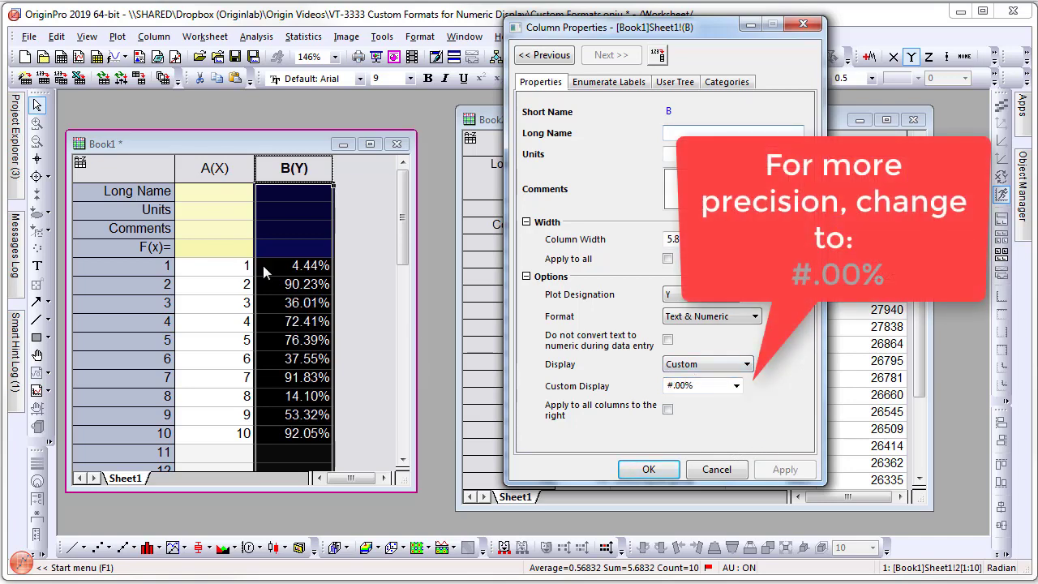
{"action": "left_click", "coordinate": [641, 470]}
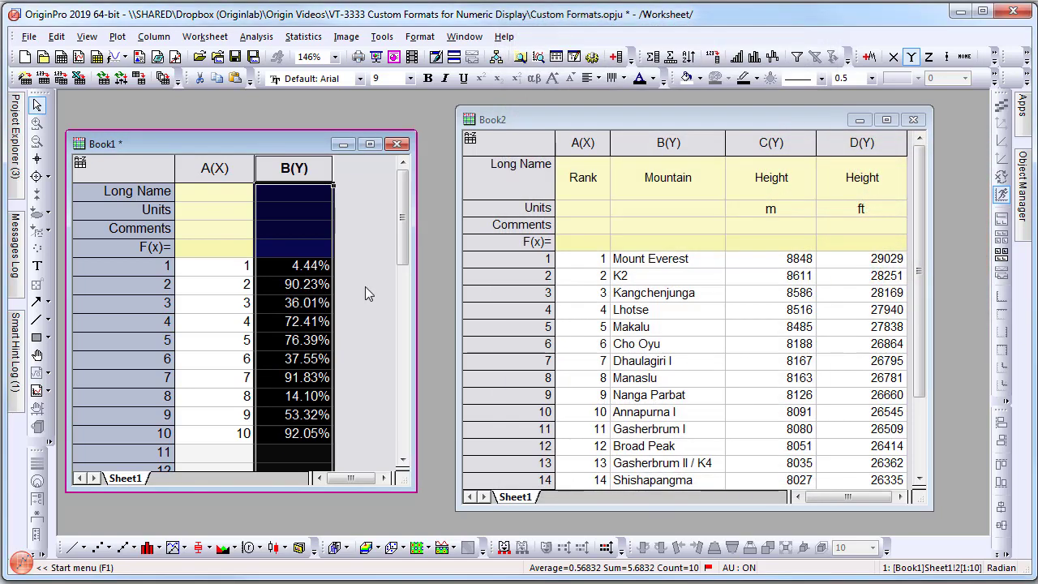
Enter 0.25 in cell B11 so it reads 25.00%, then bring Book2 to the front
{"action": "left_click", "coordinate": [365, 293]}
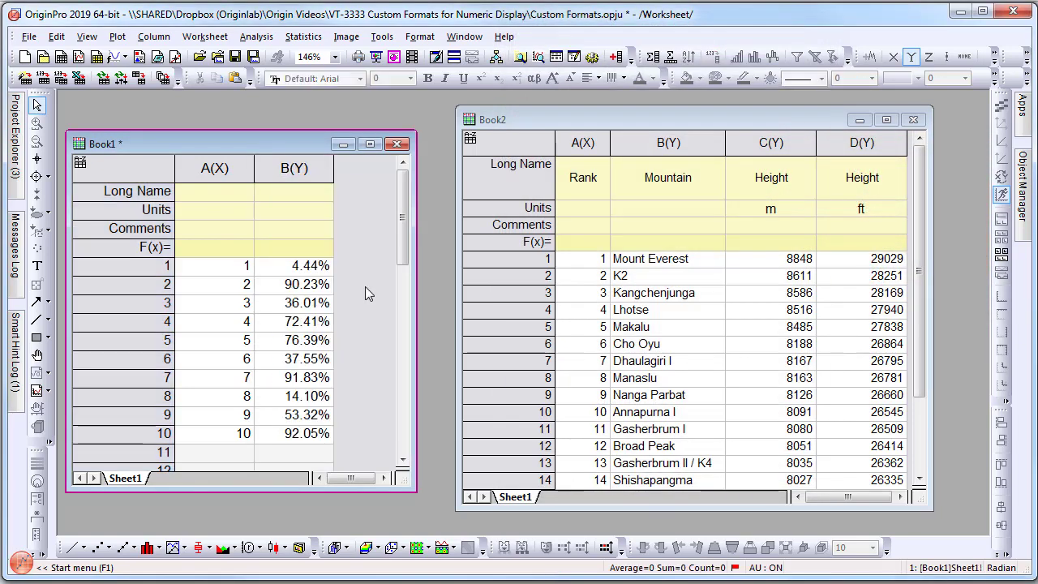
{"action": "left_click", "coordinate": [293, 452]}
{"action": "type", "text": "0.25"}
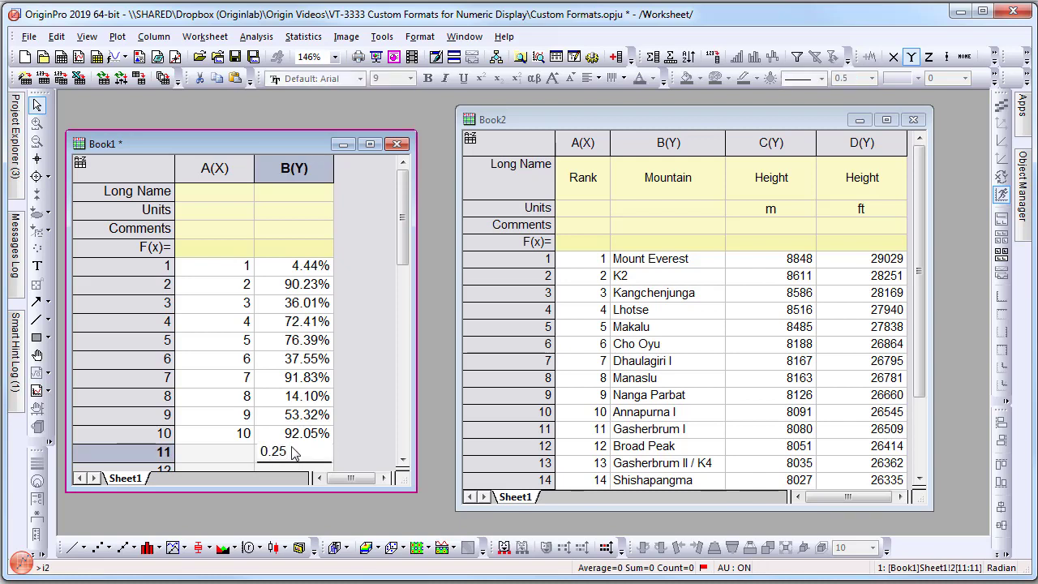
{"action": "key", "text": "Return"}
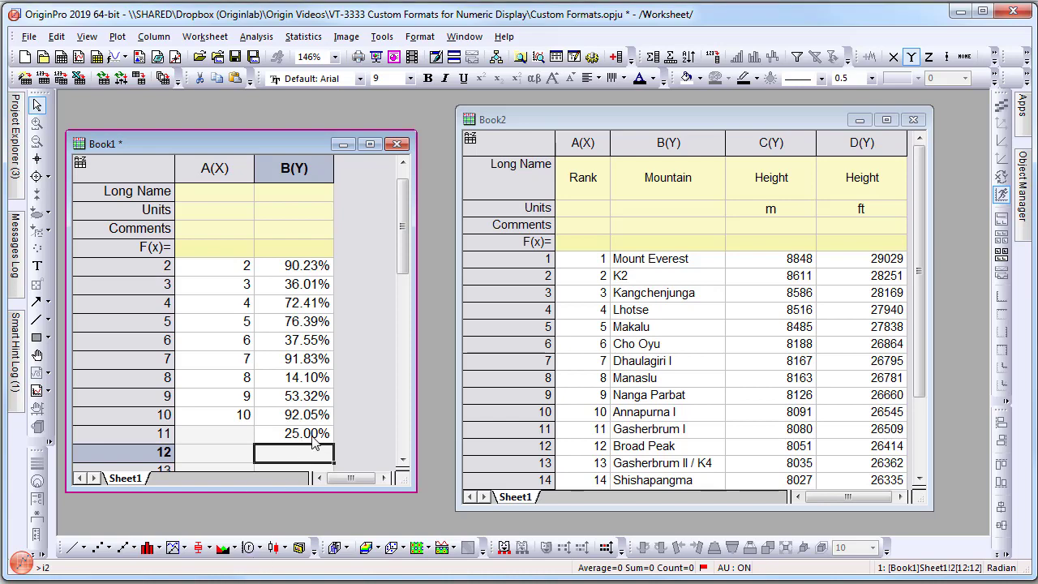
{"action": "left_click_drag", "start_coordinate": [608, 119], "coordinate": [583, 115]}
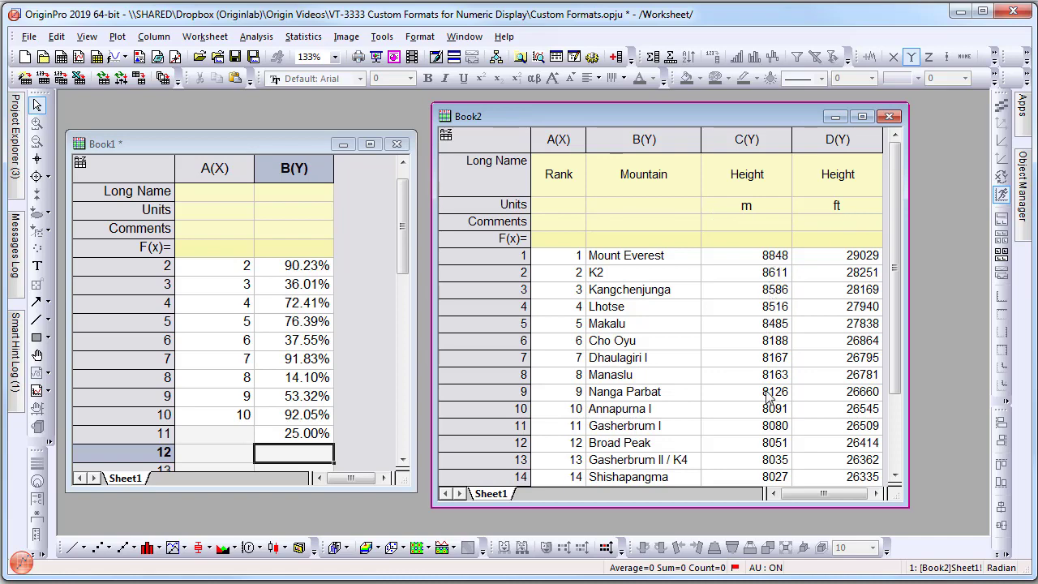
Give Book2's column C the custom display # "m" so heights read like 8848 m
{"action": "double_click", "coordinate": [746, 140]}
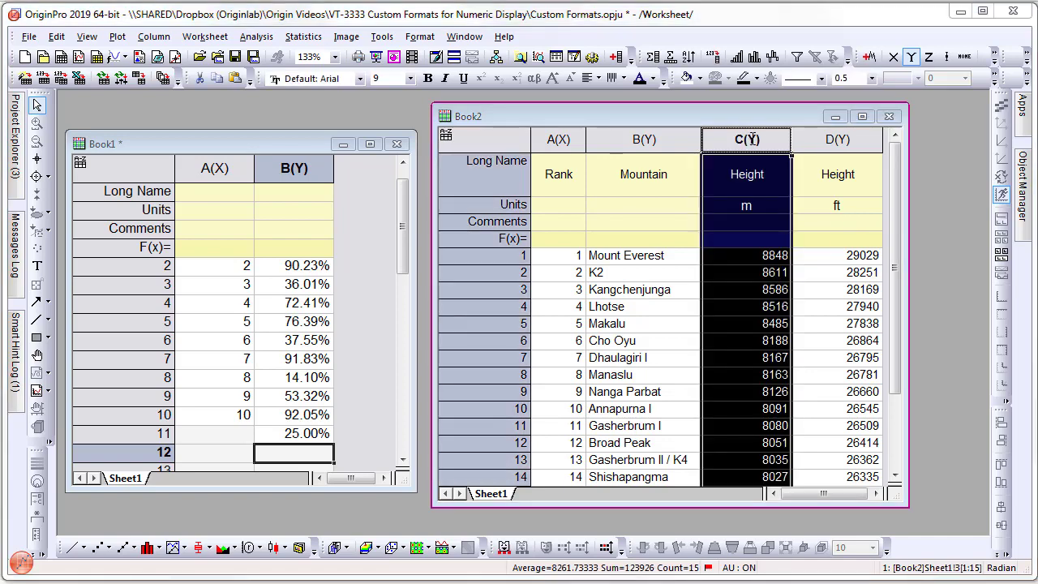
{"action": "left_click_drag", "start_coordinate": [714, 36], "coordinate": [399, 49]}
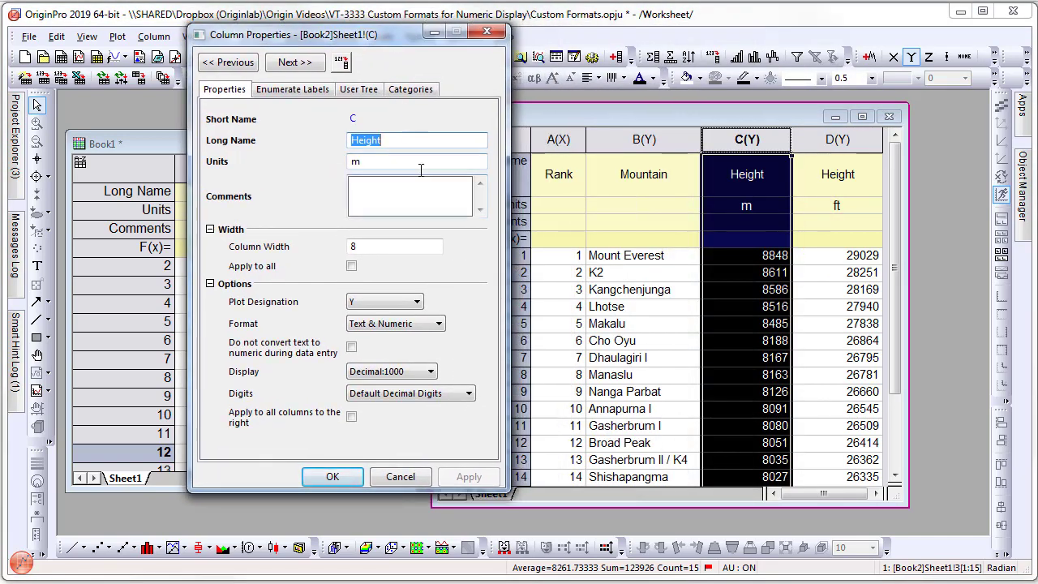
{"action": "left_click", "coordinate": [390, 371]}
{"action": "left_click", "coordinate": [382, 430]}
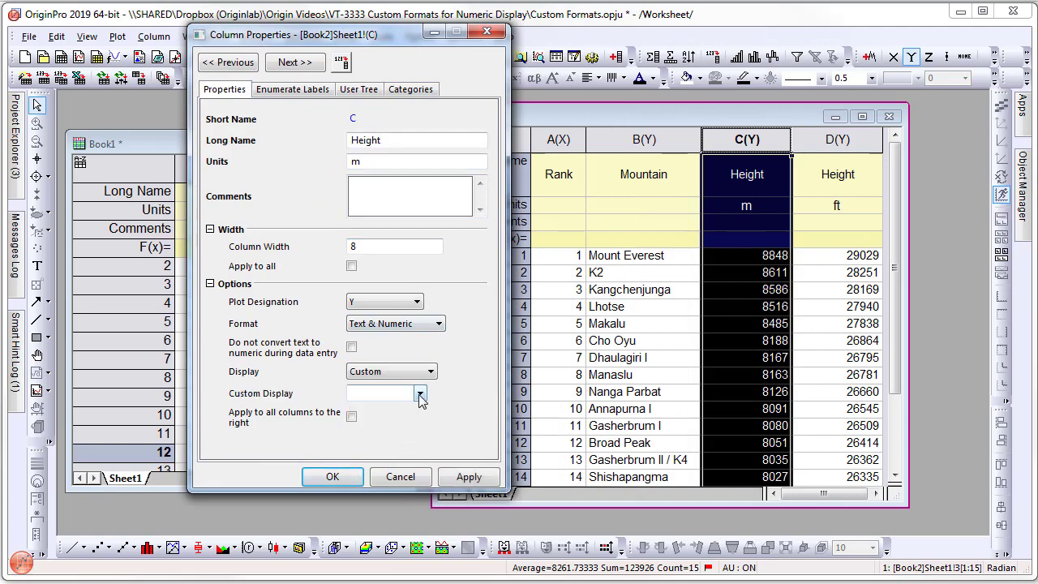
{"action": "left_click", "coordinate": [419, 392]}
{"action": "left_click", "coordinate": [386, 394]}
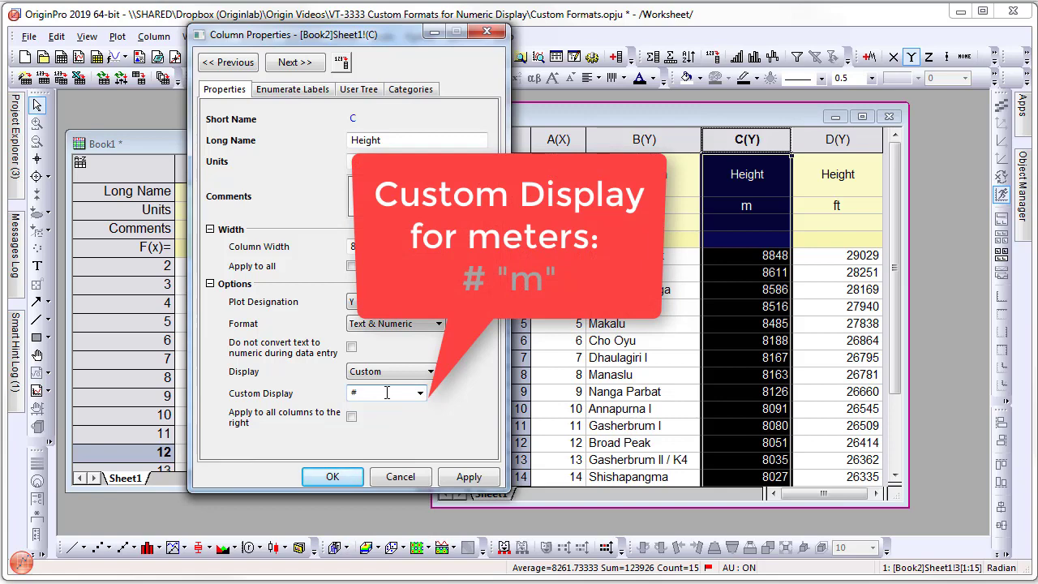
{"action": "type", "text": "# \"m\""}
{"action": "left_click", "coordinate": [469, 477]}
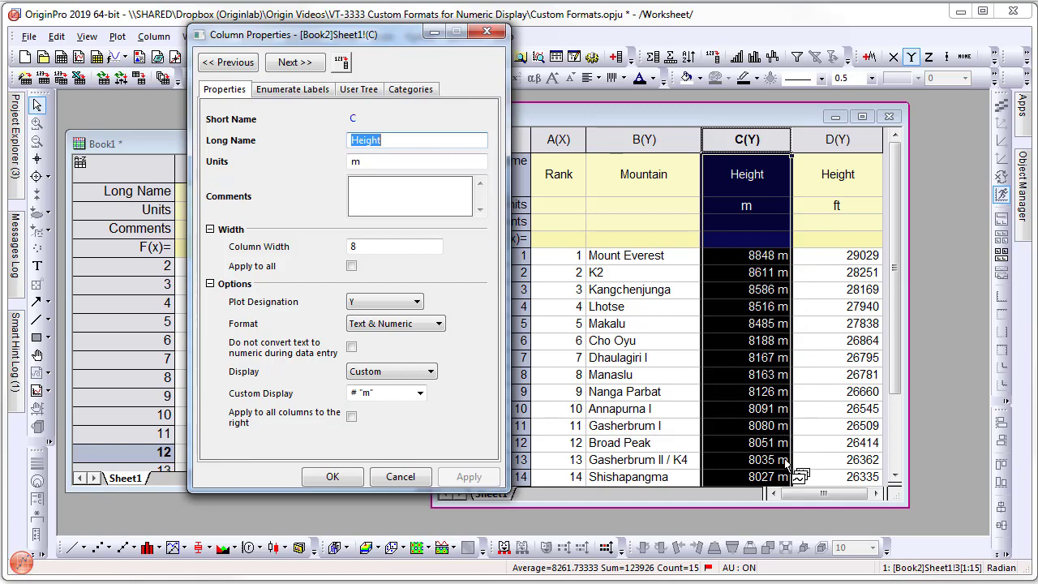
{"action": "left_click", "coordinate": [288, 63]}
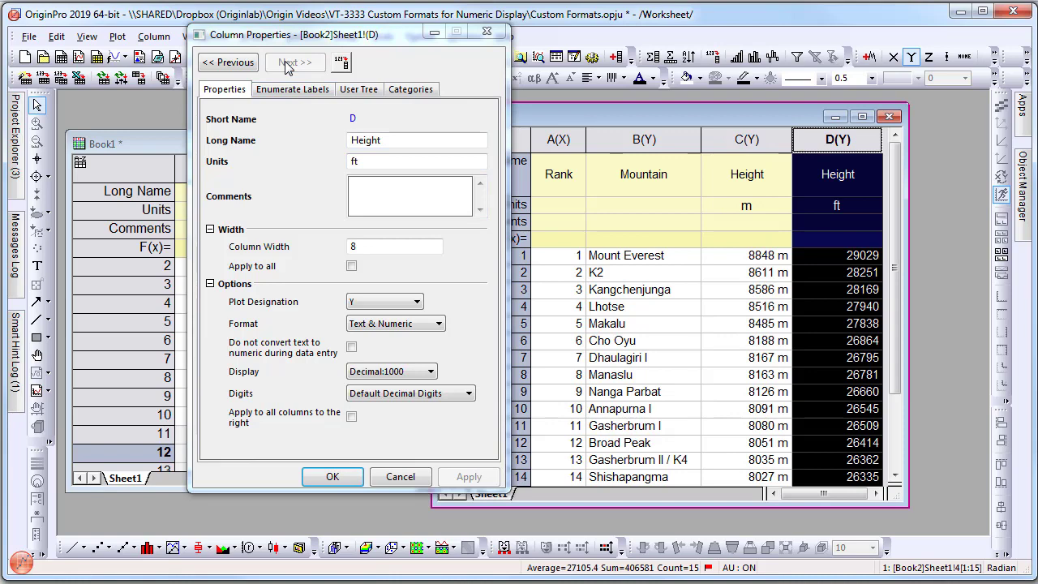
Give column D the custom display S.3 "ft" so values read like 2.903E+04 ft
{"action": "left_click", "coordinate": [388, 374]}
{"action": "left_click", "coordinate": [369, 428]}
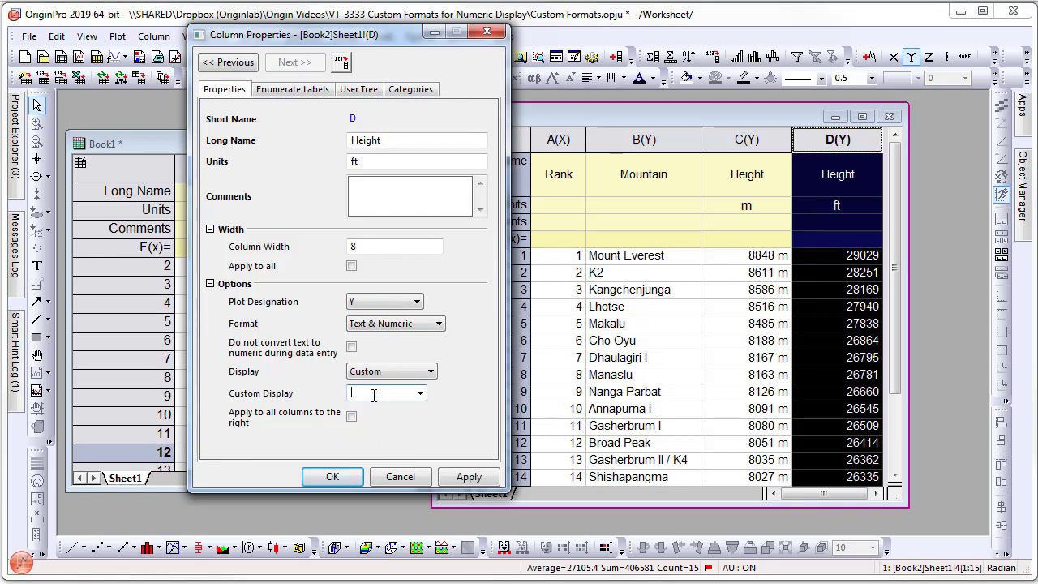
{"action": "type", "text": "S.3"}
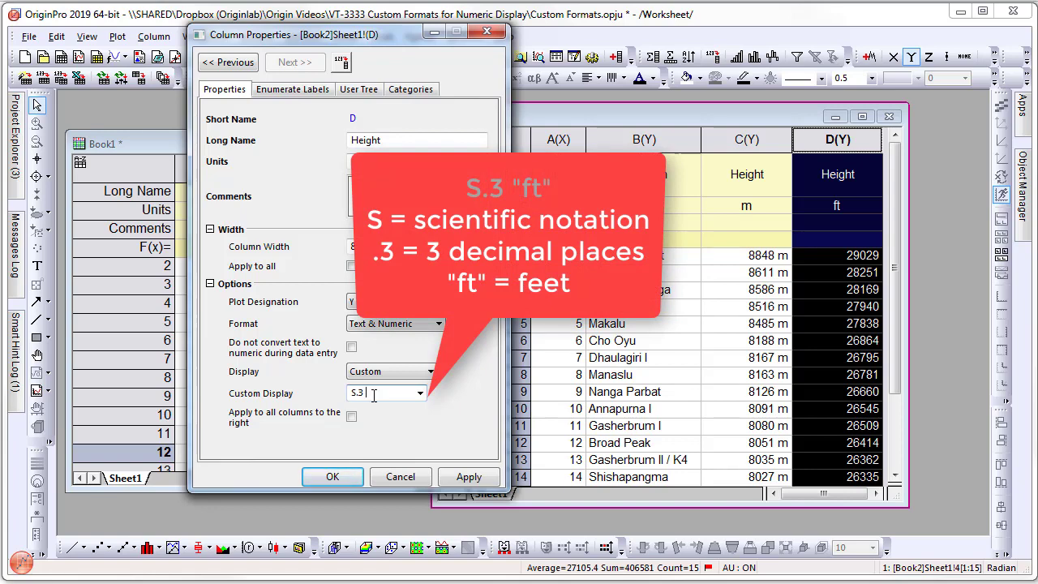
{"action": "type", "text": "\"ft\""}
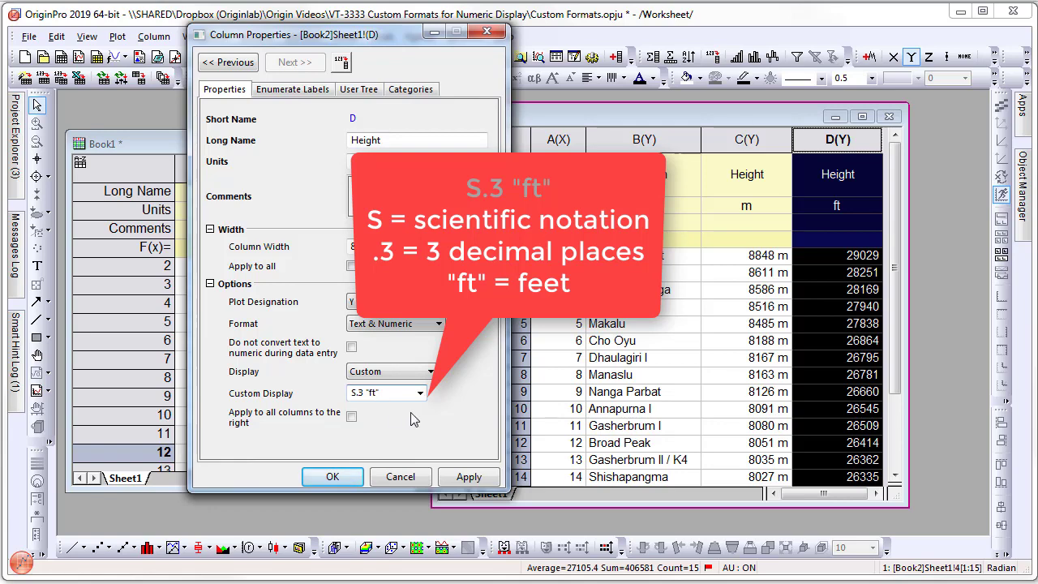
{"action": "left_click", "coordinate": [463, 478]}
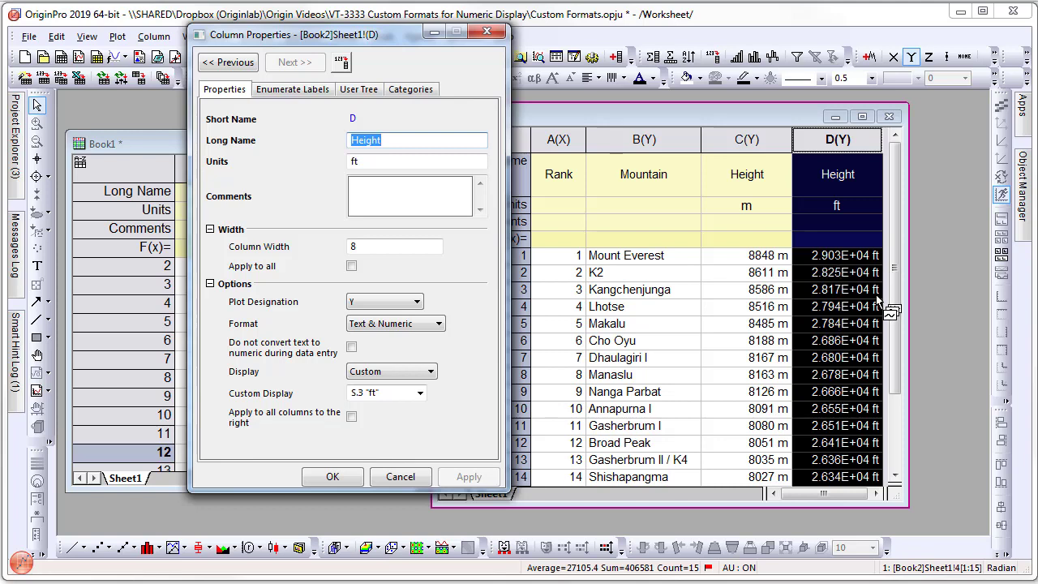
{"action": "left_click", "coordinate": [354, 478]}
Open the Function Plots - Sine and Cosine folder and bring its graph forward
{"action": "left_click", "coordinate": [847, 375]}
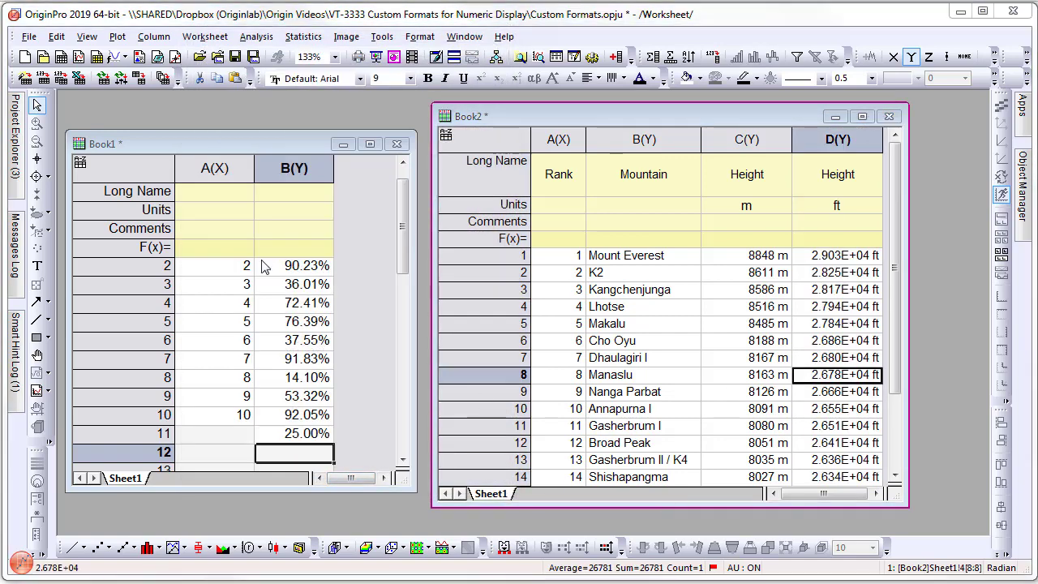
{"action": "mouse_move", "coordinate": [15, 134]}
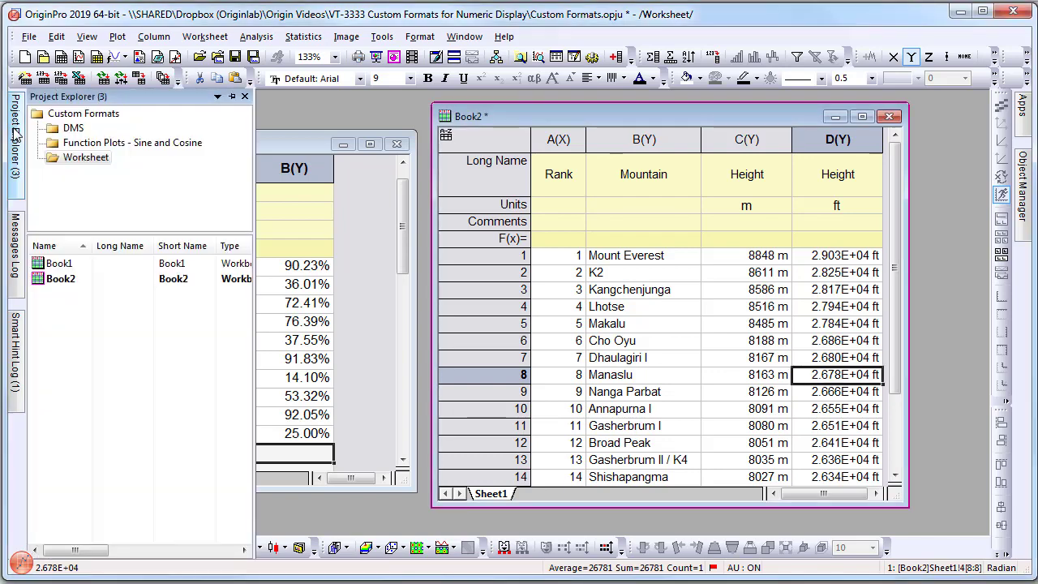
{"action": "left_click", "coordinate": [80, 144]}
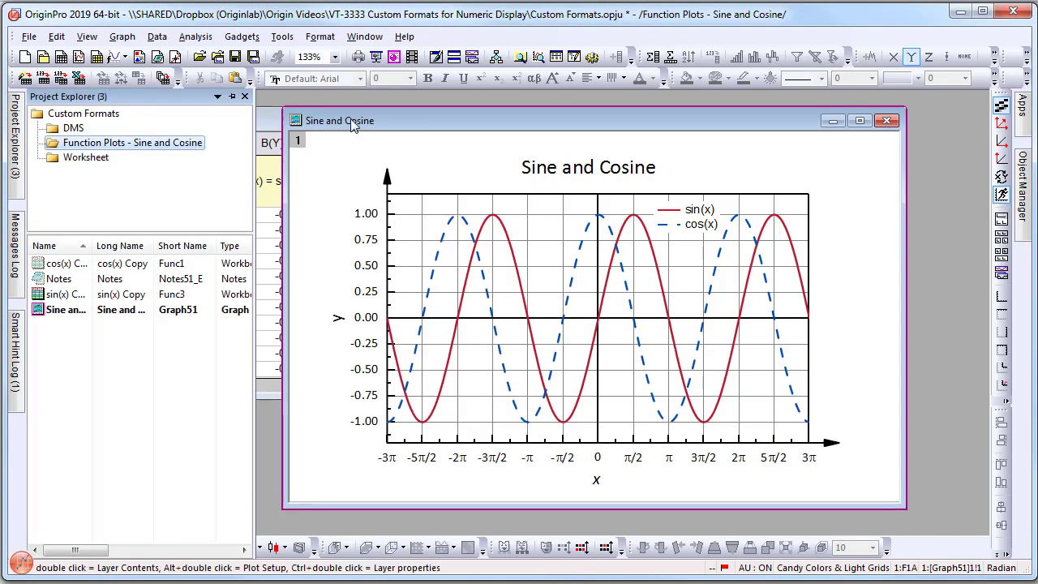
{"action": "left_click", "coordinate": [350, 119]}
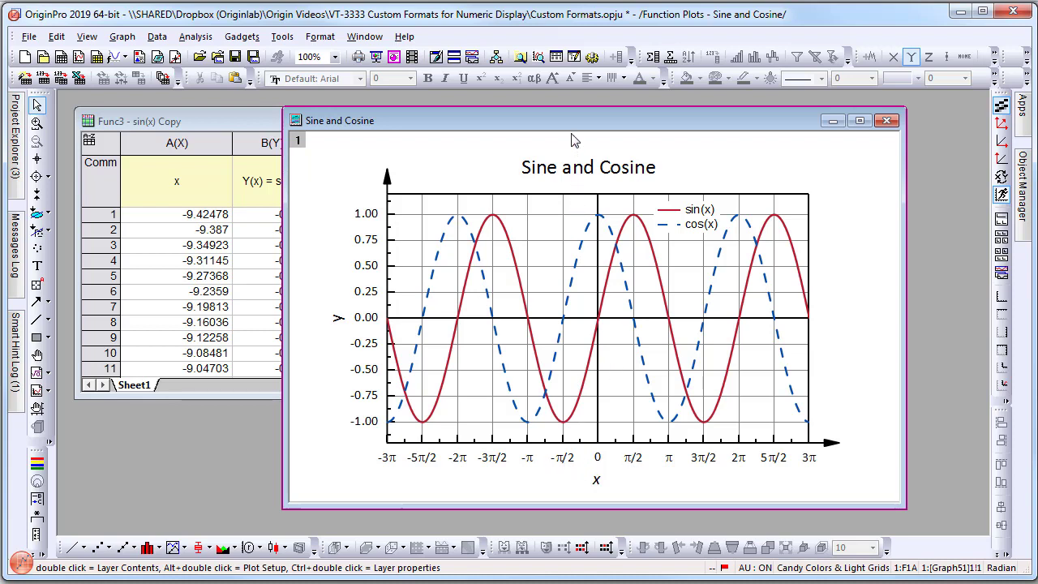
{"action": "left_click_drag", "start_coordinate": [571, 129], "coordinate": [486, 113]}
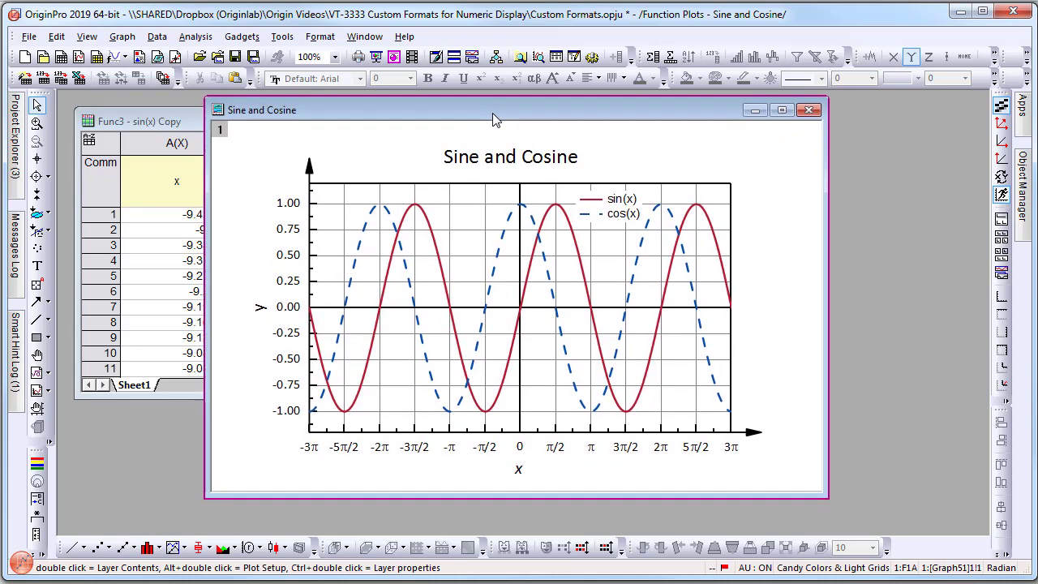
Review the bottom axis's #/2 "pi" tick-label format, then cancel the X Axis dialog
{"action": "double_click", "coordinate": [549, 454]}
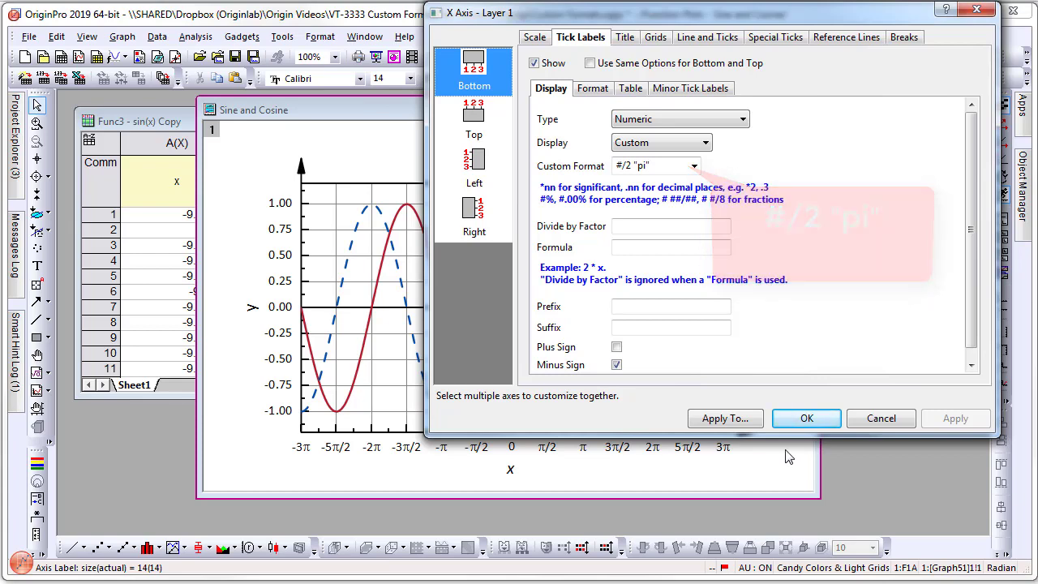
{"action": "left_click", "coordinate": [807, 419]}
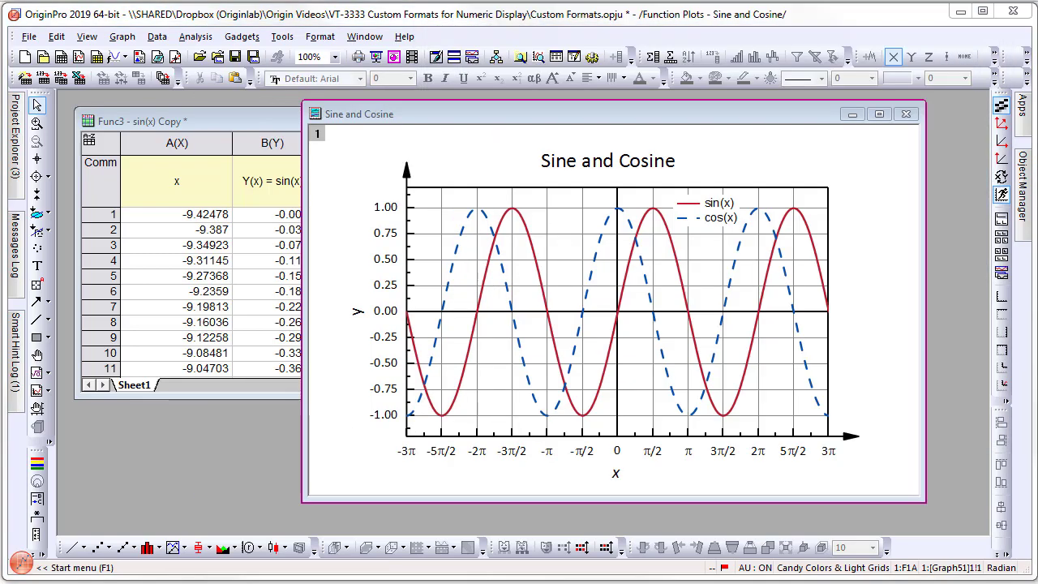
Give column A the custom display #/64 "pi" so x values read -3π, -191π/64
{"action": "double_click", "coordinate": [172, 146]}
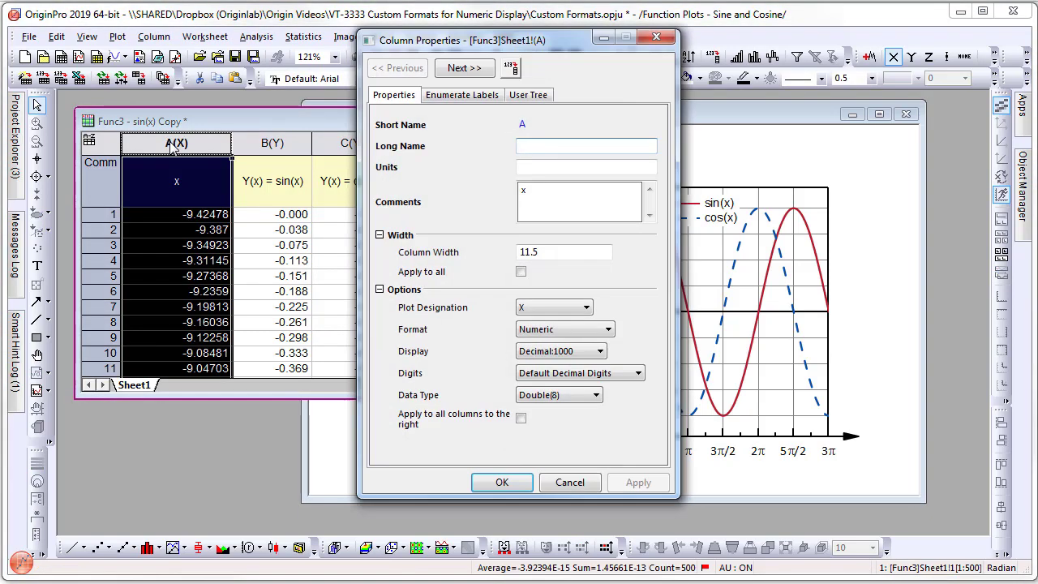
{"action": "left_click", "coordinate": [554, 395]}
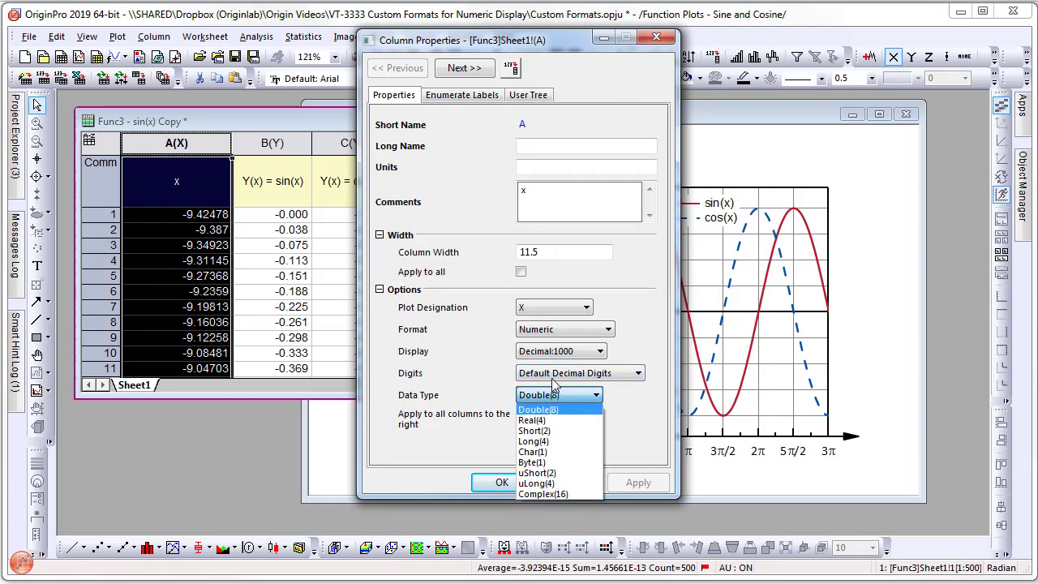
{"action": "left_click", "coordinate": [556, 391]}
{"action": "left_click", "coordinate": [549, 352]}
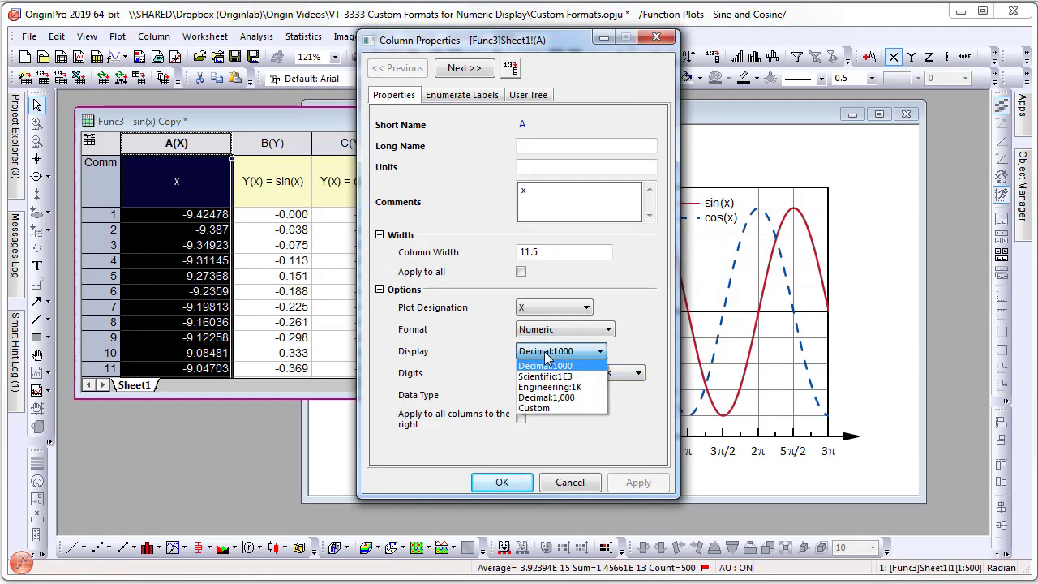
{"action": "left_click", "coordinate": [537, 409]}
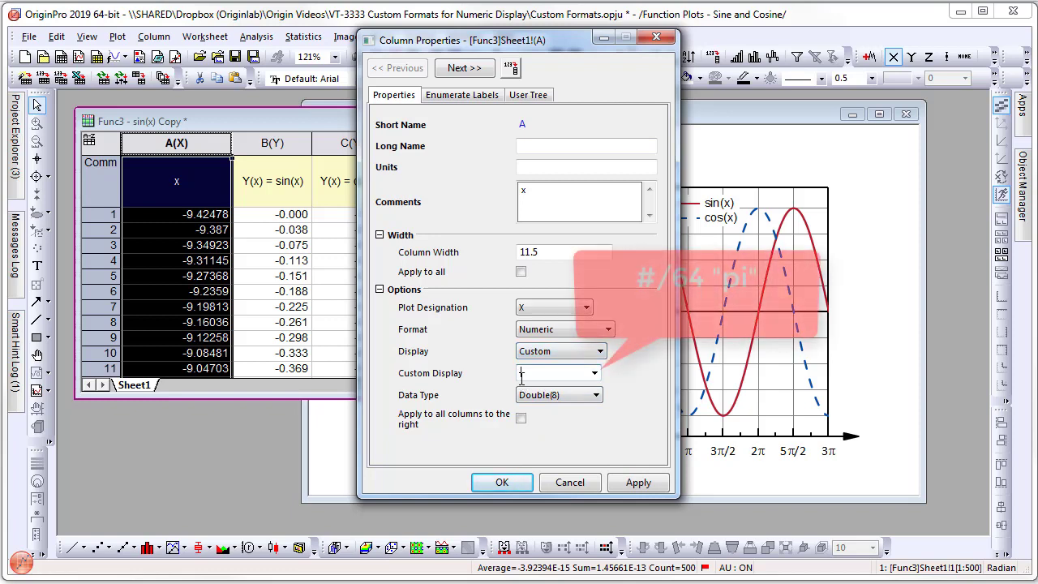
{"action": "left_click", "coordinate": [521, 375]}
{"action": "type", "text": "#/64 \"pi\""}
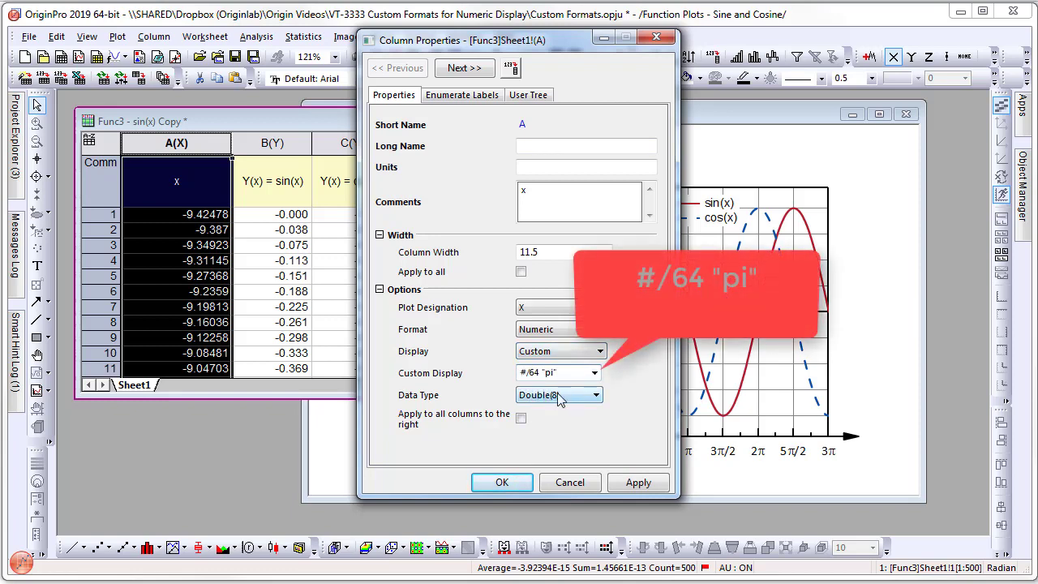
{"action": "left_click", "coordinate": [638, 483]}
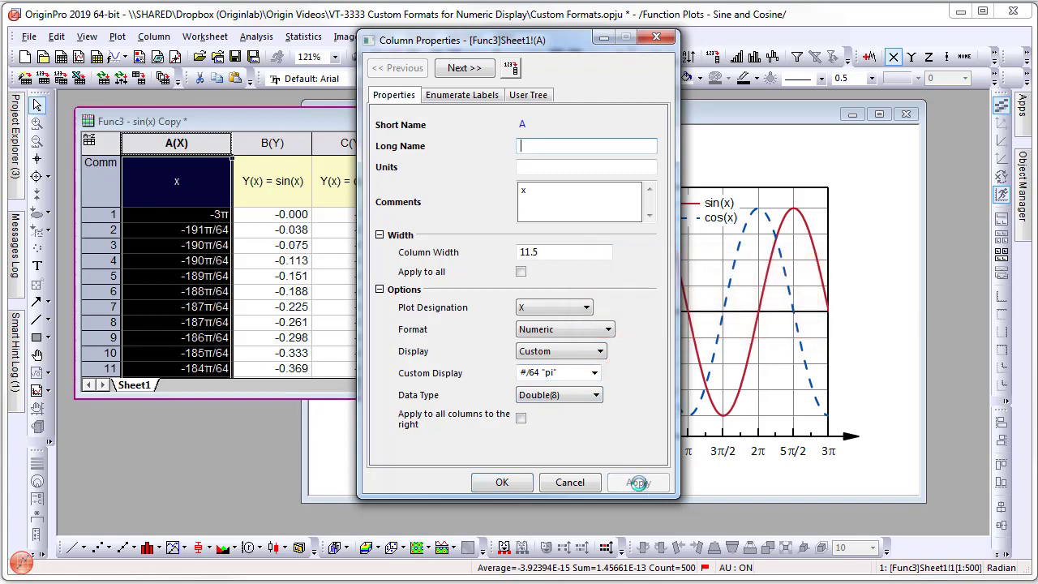
{"action": "left_click", "coordinate": [528, 484]}
Deselect column A and scroll down the worksheet
{"action": "left_click", "coordinate": [450, 234]}
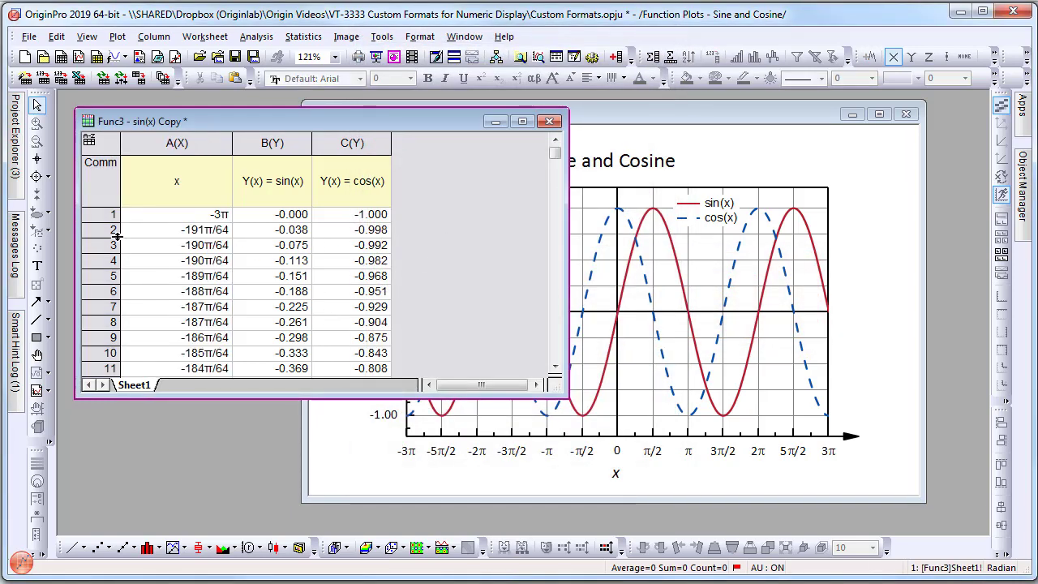
{"action": "left_click_drag", "start_coordinate": [555, 154], "coordinate": [556, 195]}
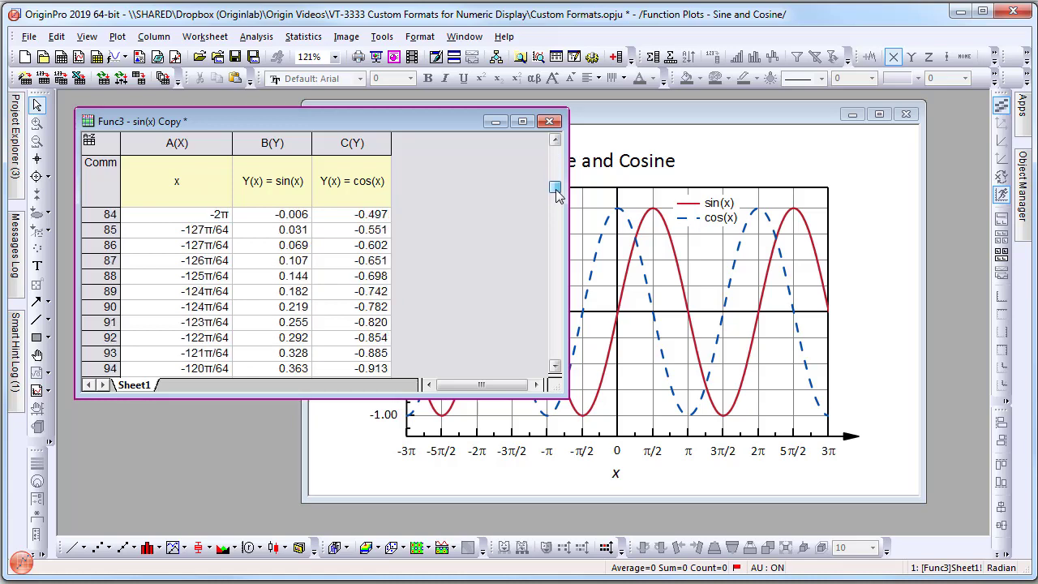
Open the DMS folder's salmon-catch map and select its bottom axis tick labels
{"action": "mouse_move", "coordinate": [16, 154]}
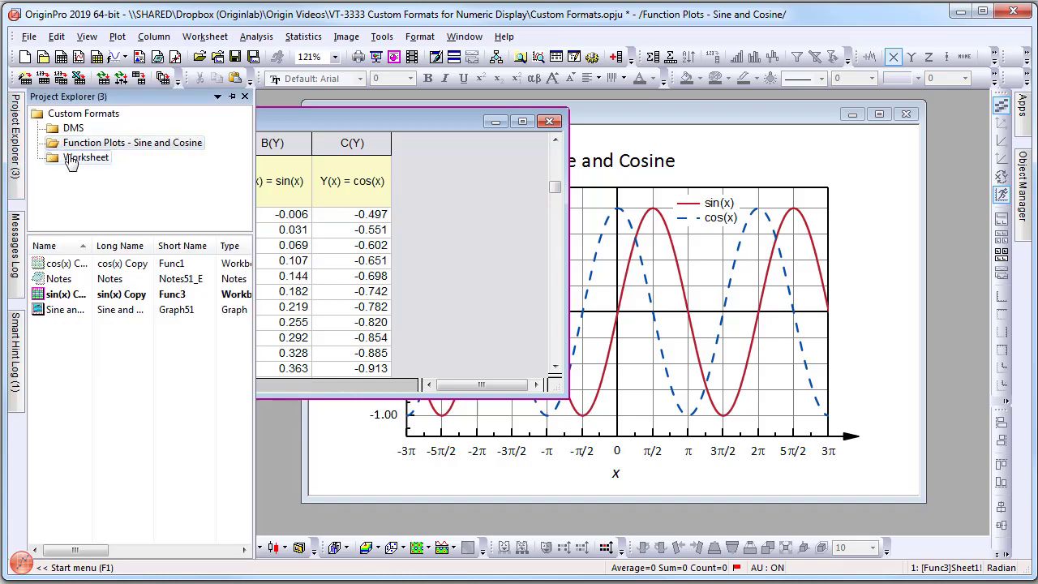
{"action": "left_click", "coordinate": [73, 128]}
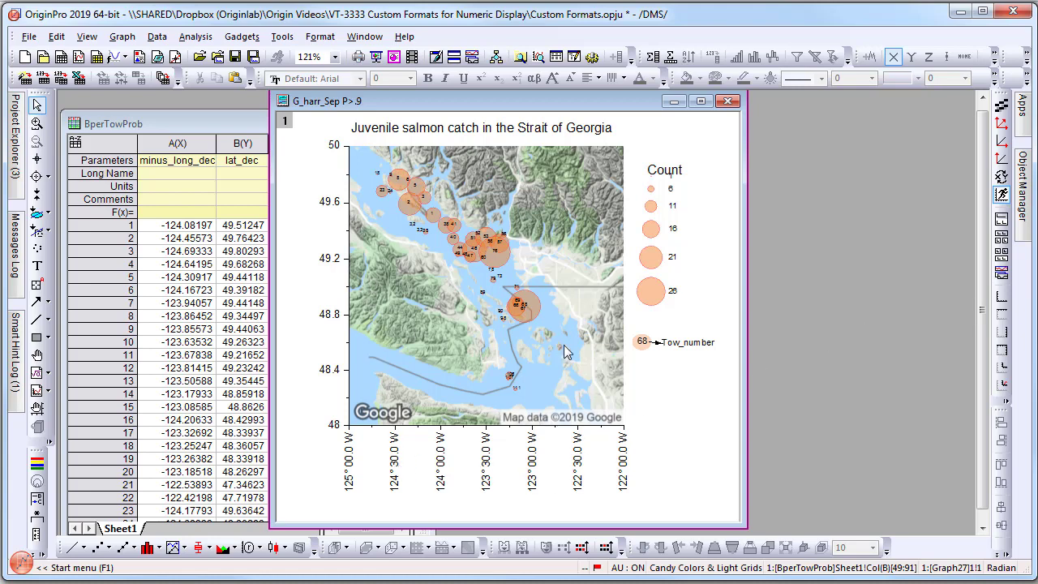
{"action": "left_click", "coordinate": [533, 489]}
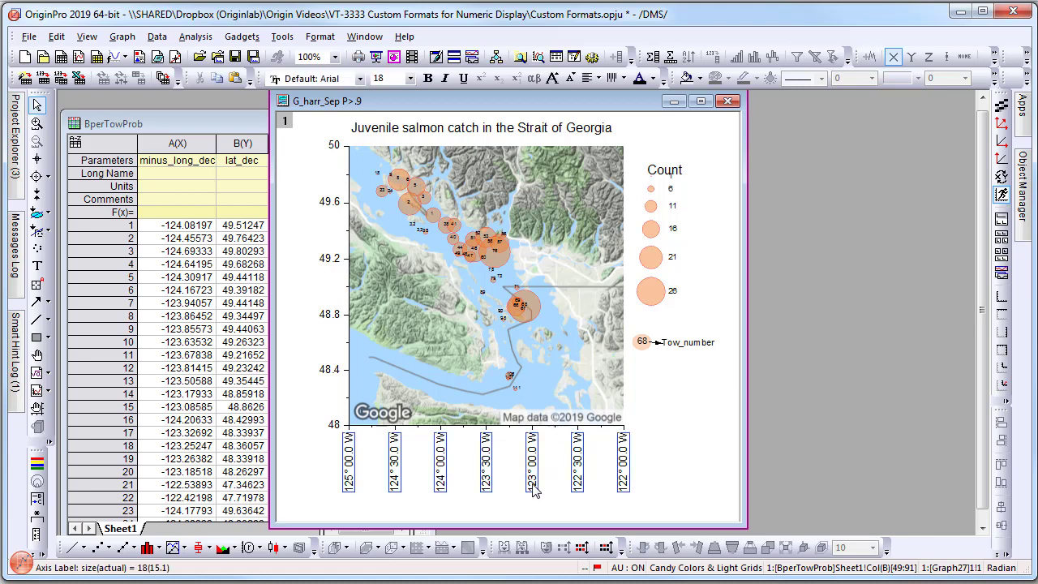
{"action": "double_click", "coordinate": [533, 489]}
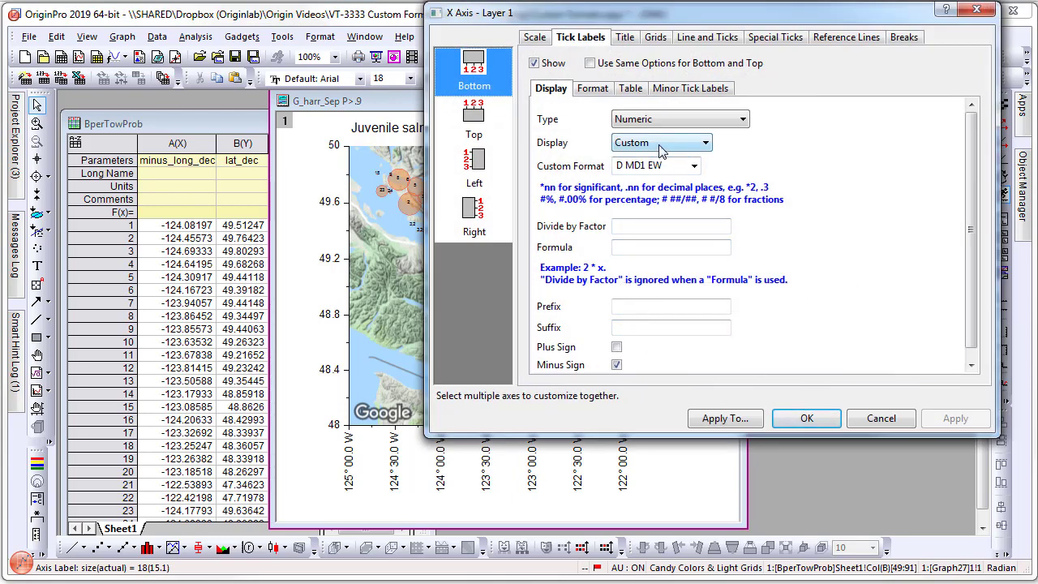
{"action": "left_click", "coordinate": [618, 166]}
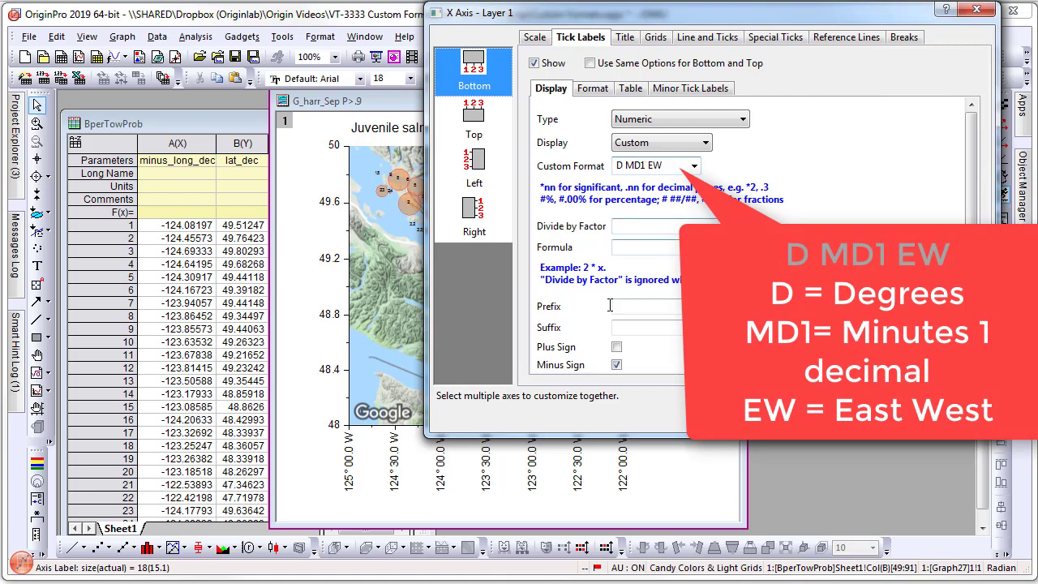
{"action": "left_click_drag", "start_coordinate": [654, 22], "coordinate": [678, 22]}
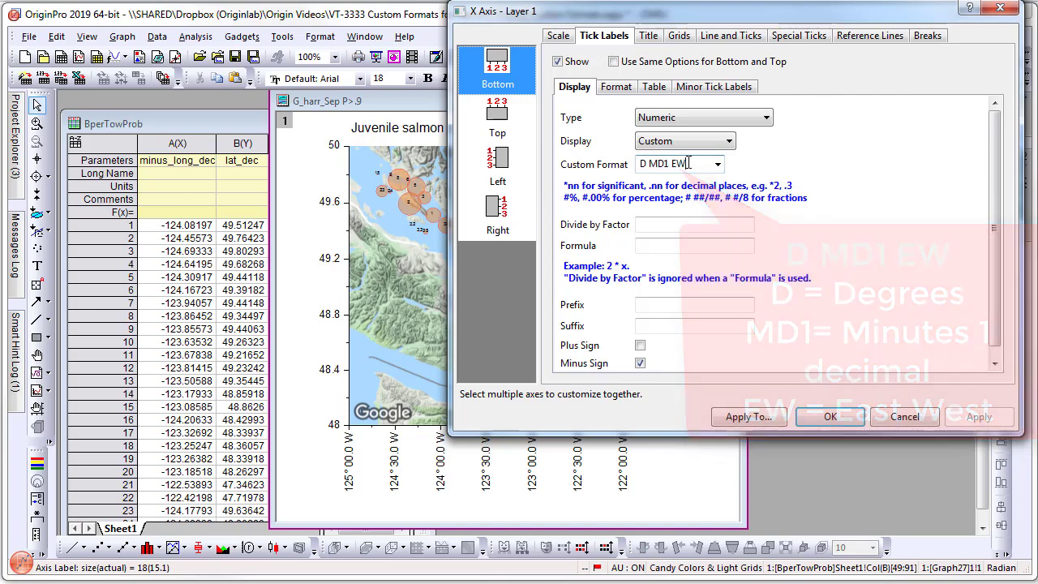
{"action": "left_click_drag", "start_coordinate": [690, 164], "coordinate": [637, 163]}
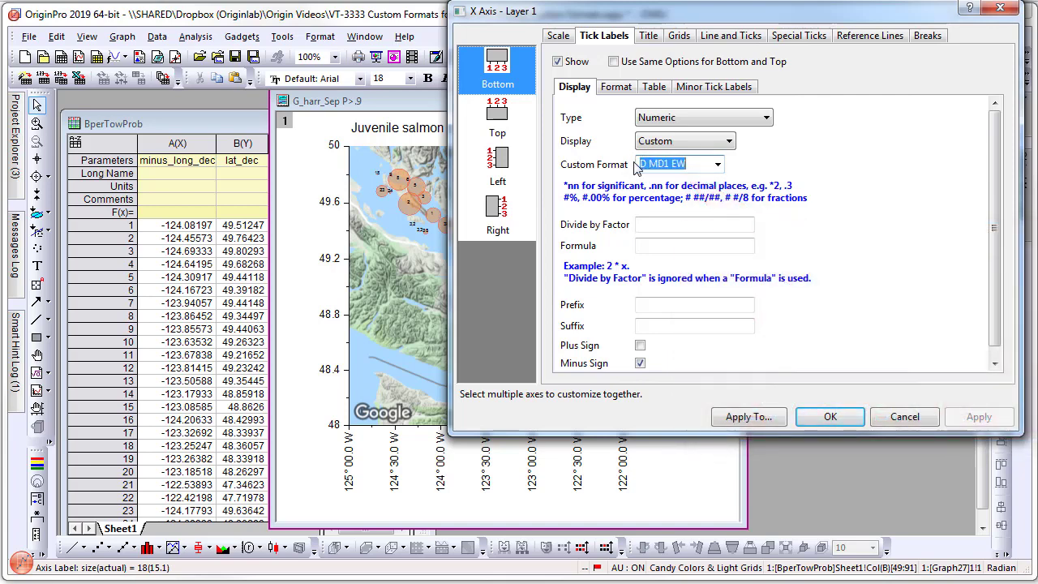
Give the map's left axis tick labels the custom format D MD2 NS
{"action": "left_click", "coordinate": [501, 160]}
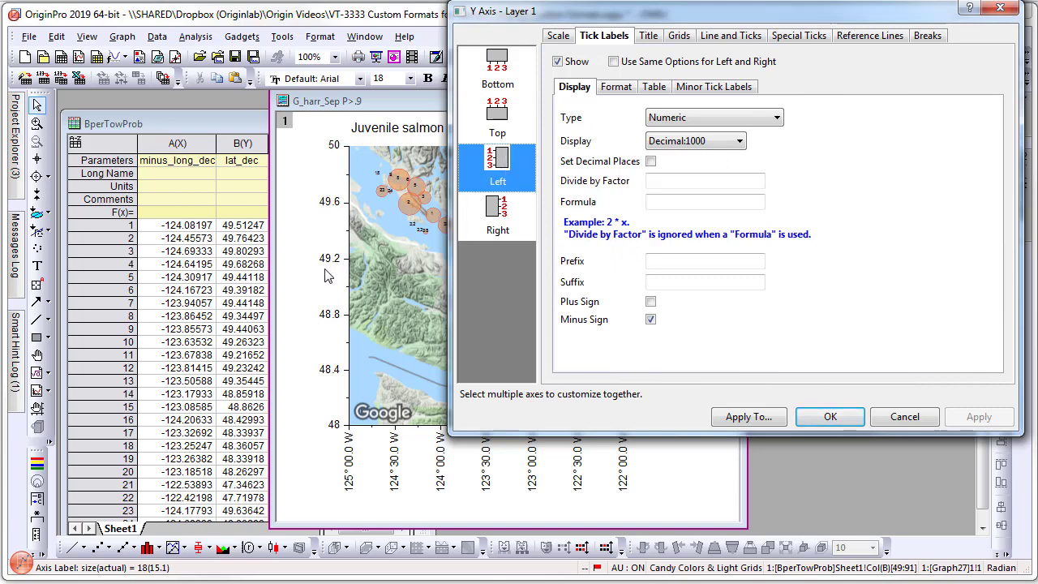
{"action": "left_click", "coordinate": [685, 144]}
{"action": "left_click", "coordinate": [674, 222]}
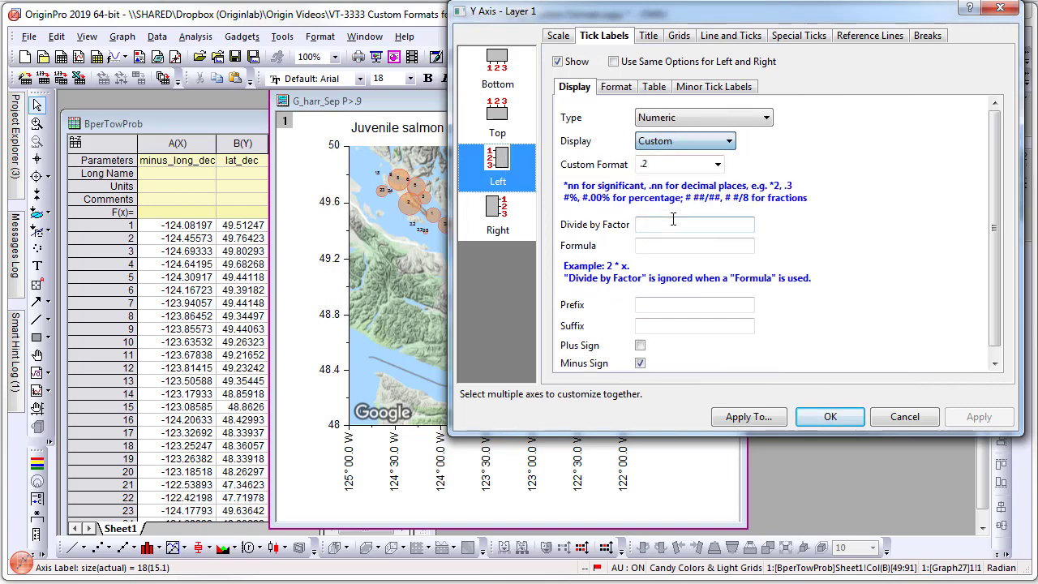
{"action": "left_click", "coordinate": [686, 164]}
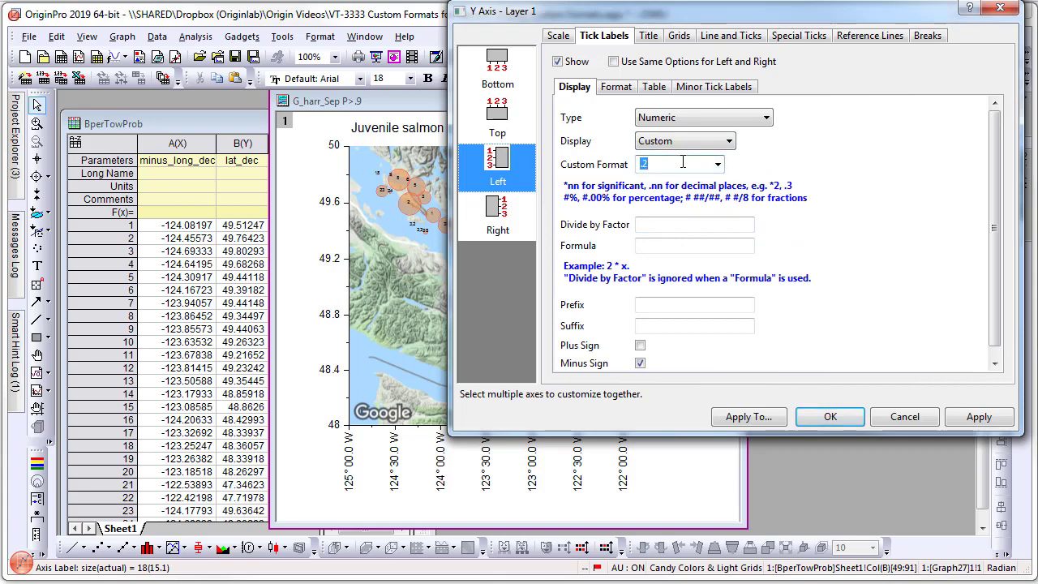
{"action": "type", "text": "D MD1 EW"}
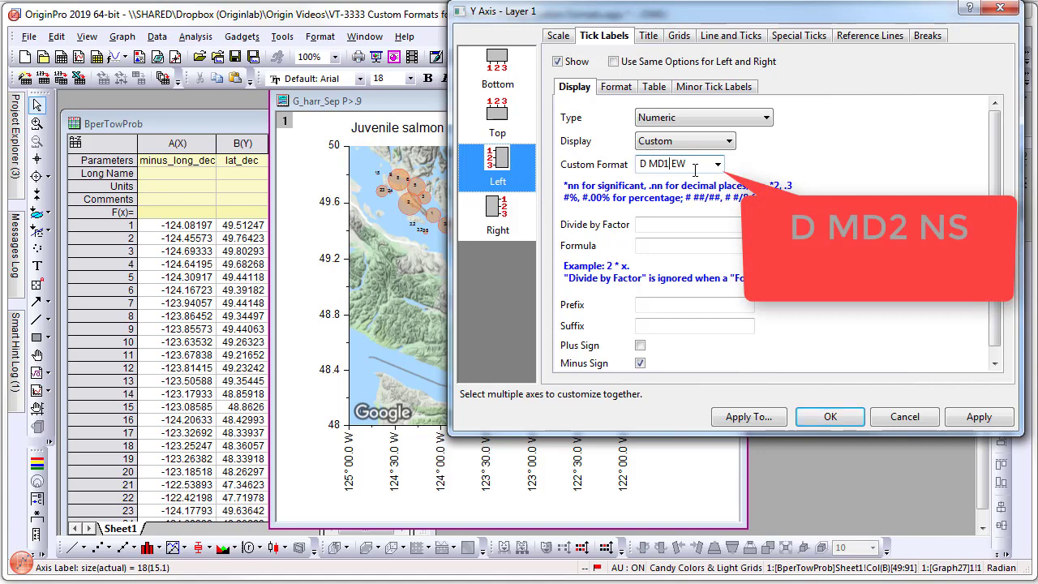
{"action": "key", "text": "BackSpace"}
{"action": "key", "text": "BackSpace"}
{"action": "key", "text": "BackSpace"}
{"action": "key", "text": "BackSpace"}
{"action": "type", "text": "2 NS"}
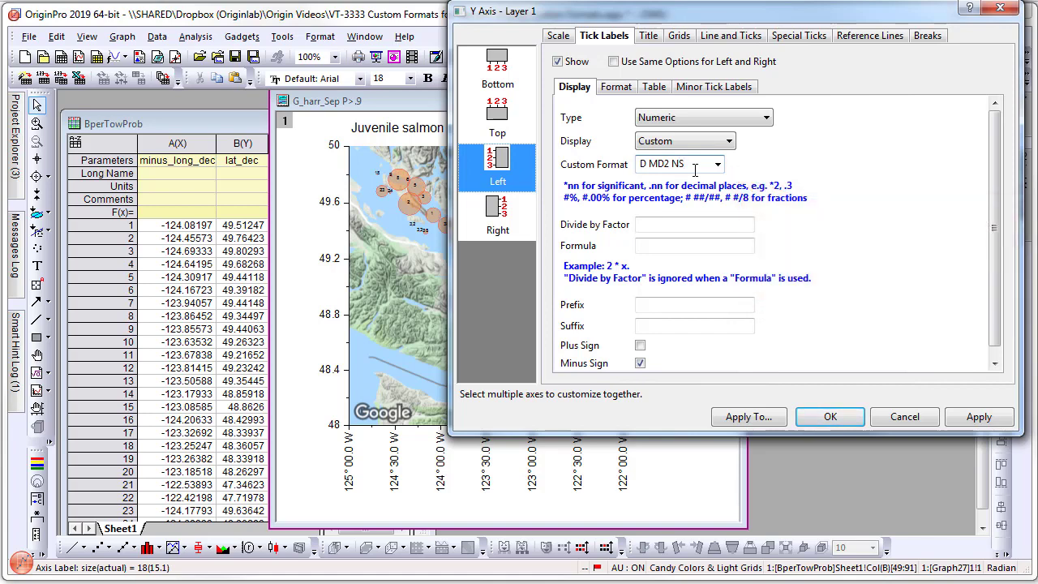
Apply the degree-minute format (e.g. 49° 36.00 N) to the salmon map's left axis and close the dialog
{"action": "left_click", "coordinate": [978, 417]}
{"action": "left_click", "coordinate": [831, 416]}
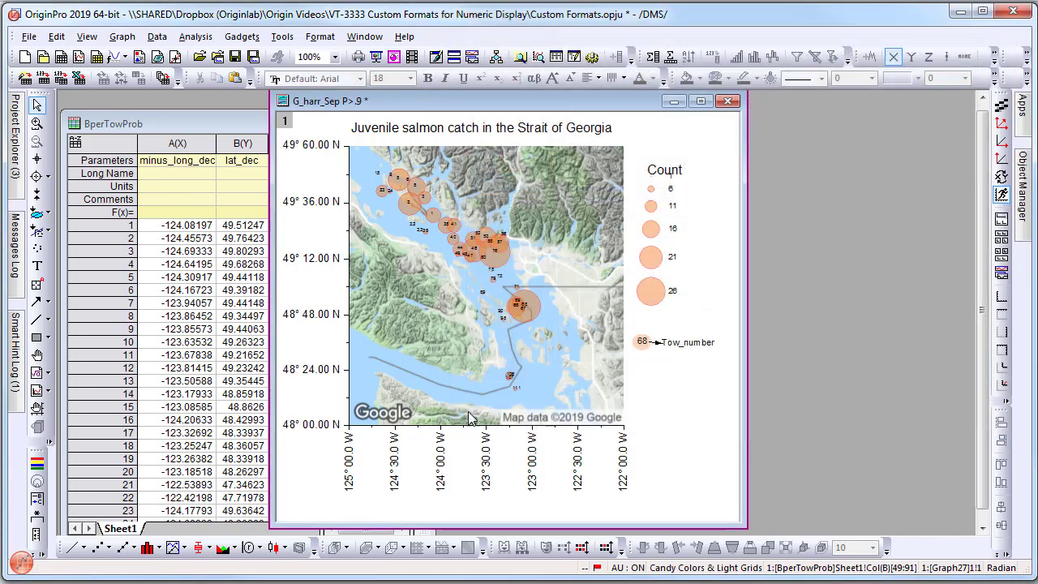